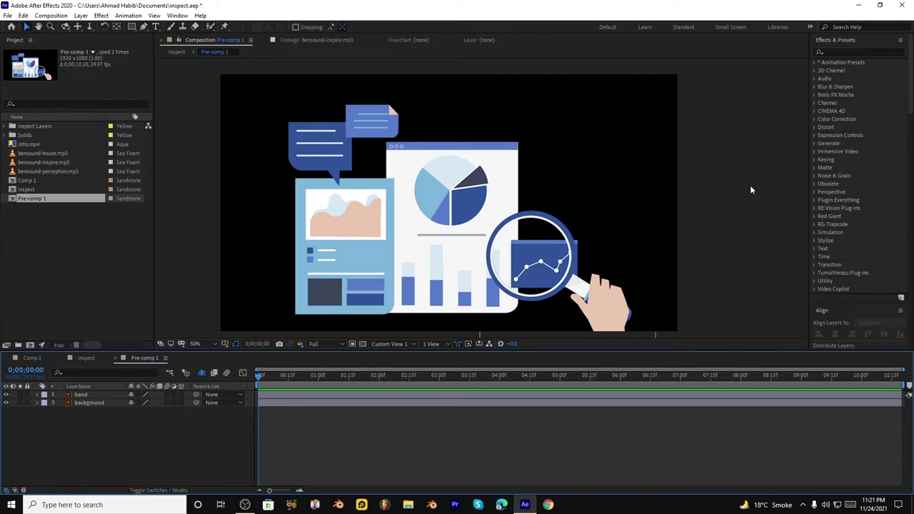
# Step: Switch the timeline column to Source Name so both layers show inspect.ai, then deselect all layers
pyautogui.click(556, 258)
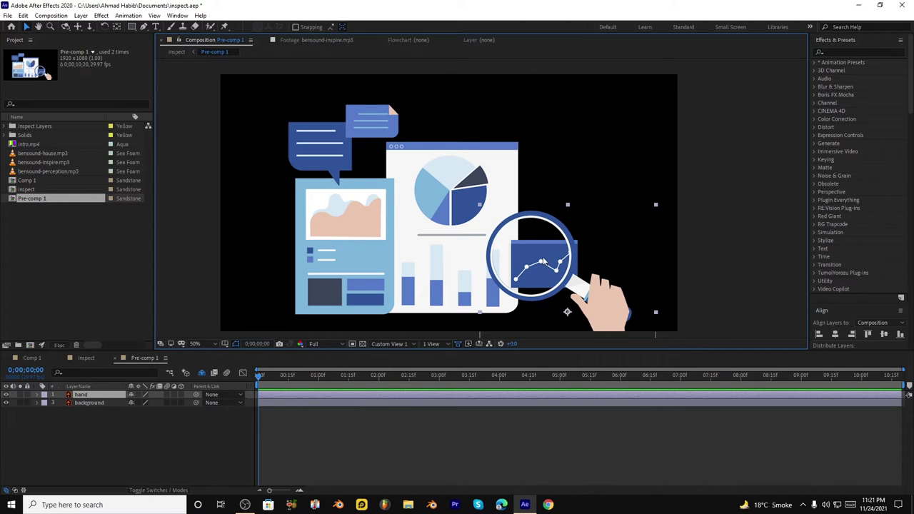
pyautogui.click(86, 402)
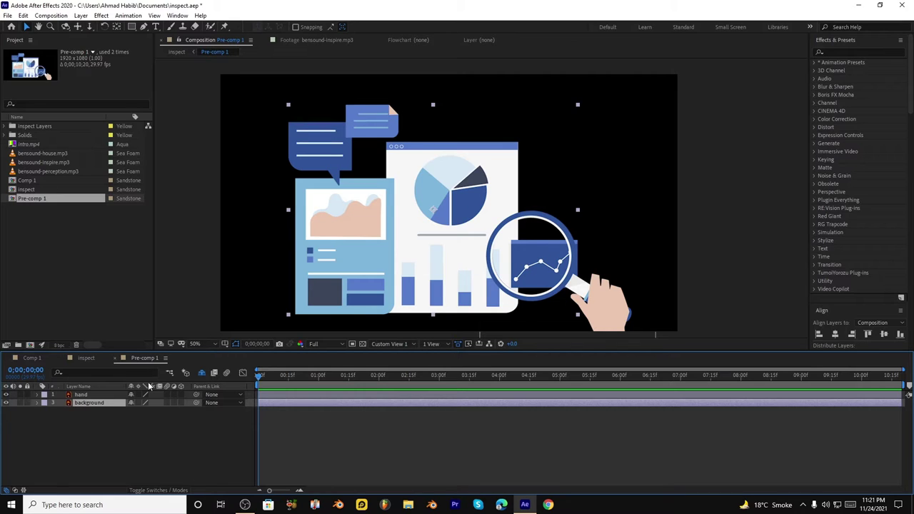
pyautogui.click(79, 386)
pyautogui.click(133, 85)
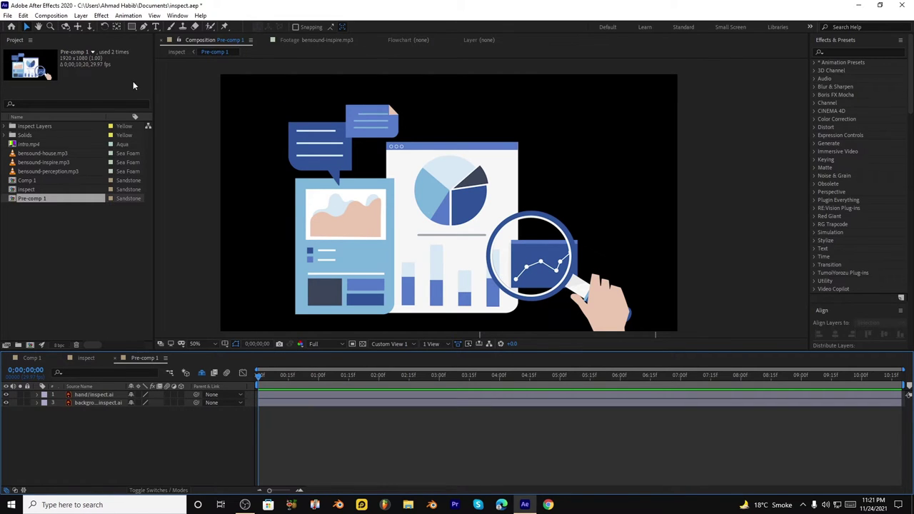
# Step: Add Adjustment Layer 1 above the hand and background layers and select it
pyautogui.click(80, 15)
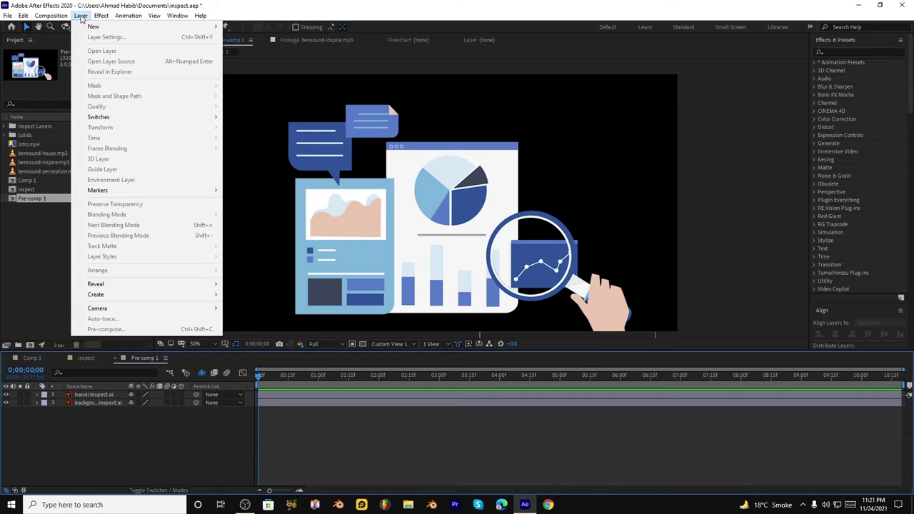
pyautogui.moveTo(93, 27)
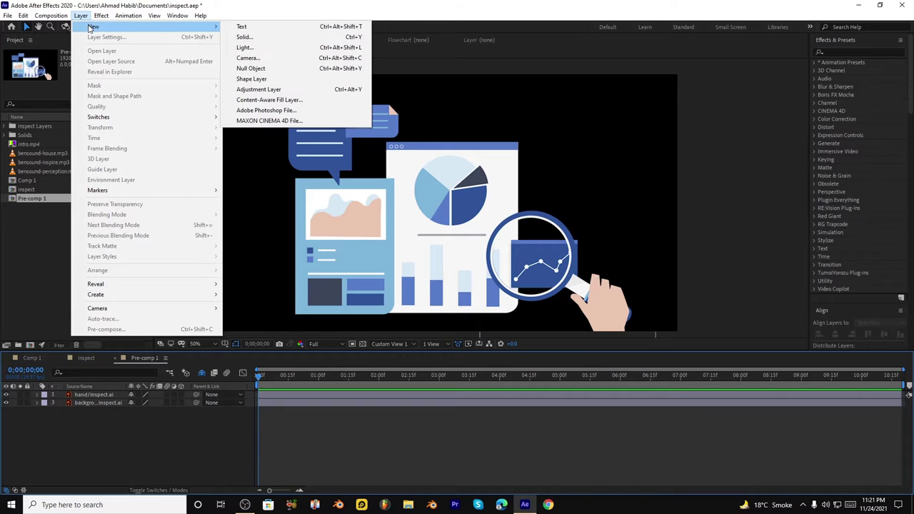
pyautogui.click(264, 91)
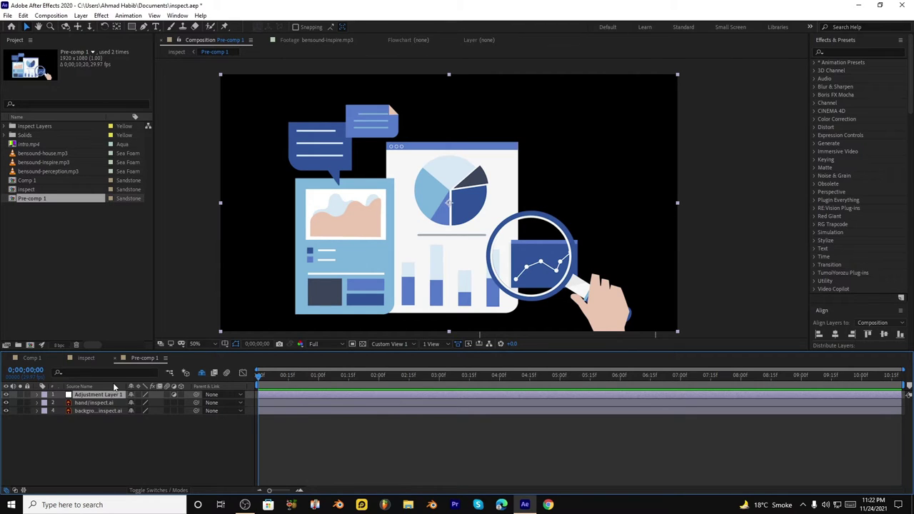
pyautogui.click(93, 403)
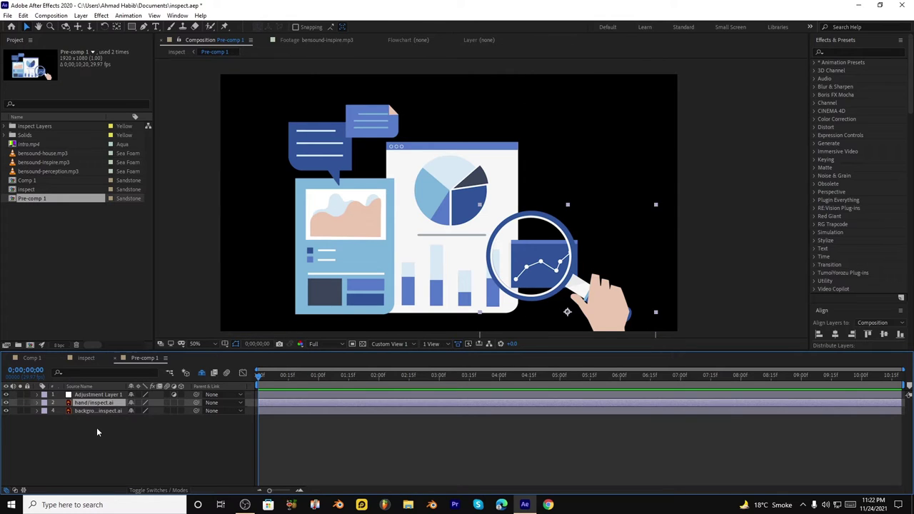
pyautogui.click(97, 427)
pyautogui.click(103, 395)
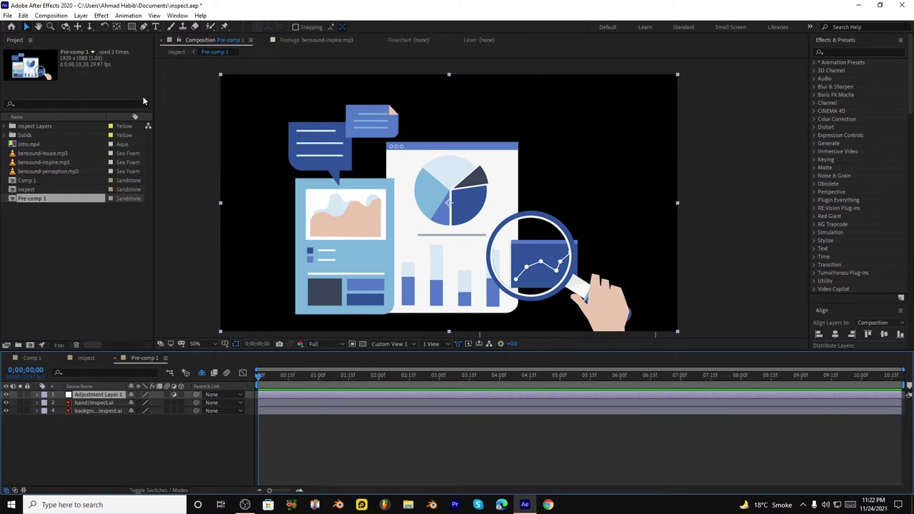
# Step: Apply Distort > Magnify to the adjustment layer and drag its Center toward the lens
pyautogui.click(102, 16)
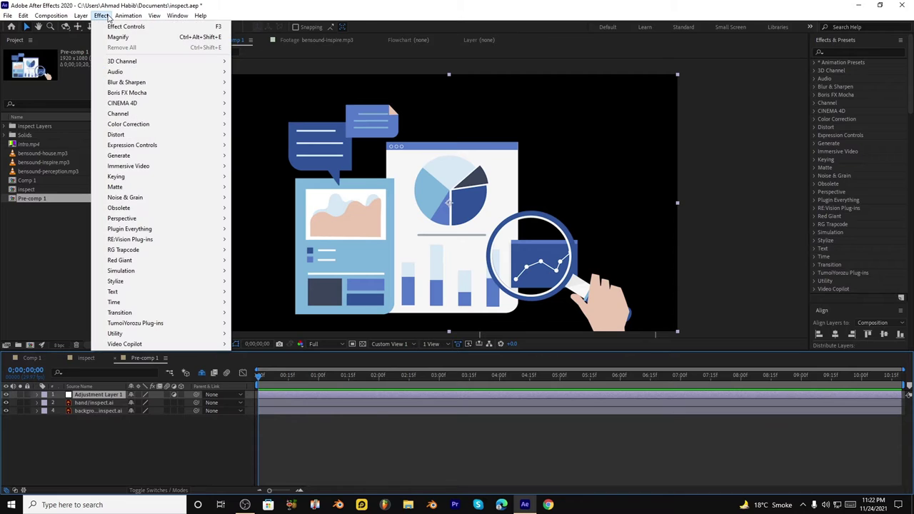
pyautogui.moveTo(226, 135)
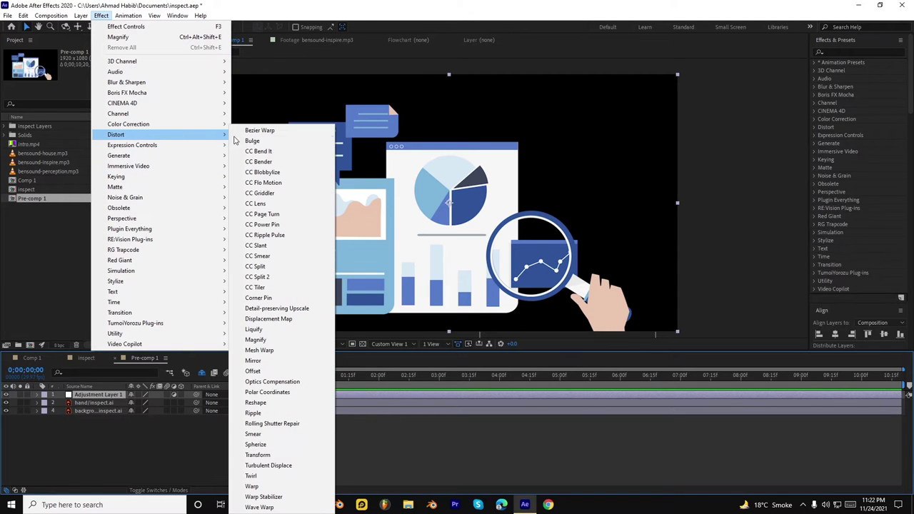
pyautogui.click(268, 341)
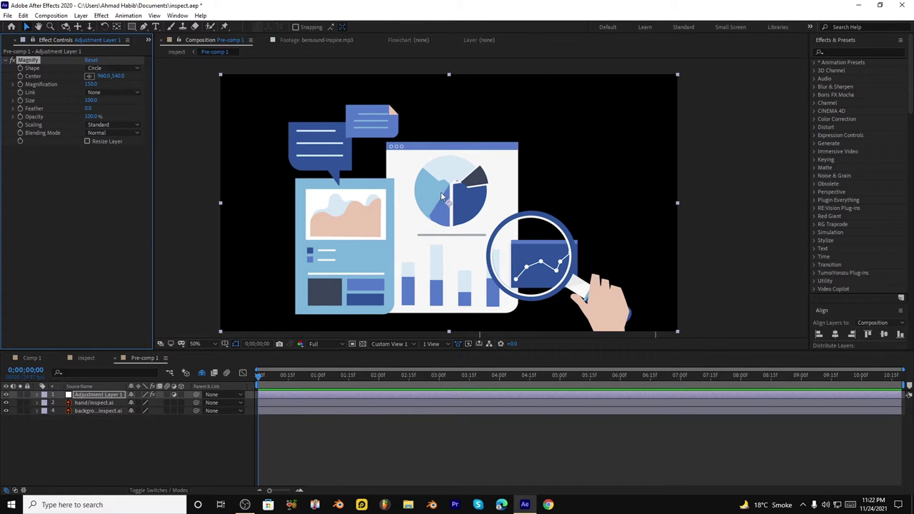
pyautogui.moveTo(450, 205); pyautogui.dragTo(531, 259)
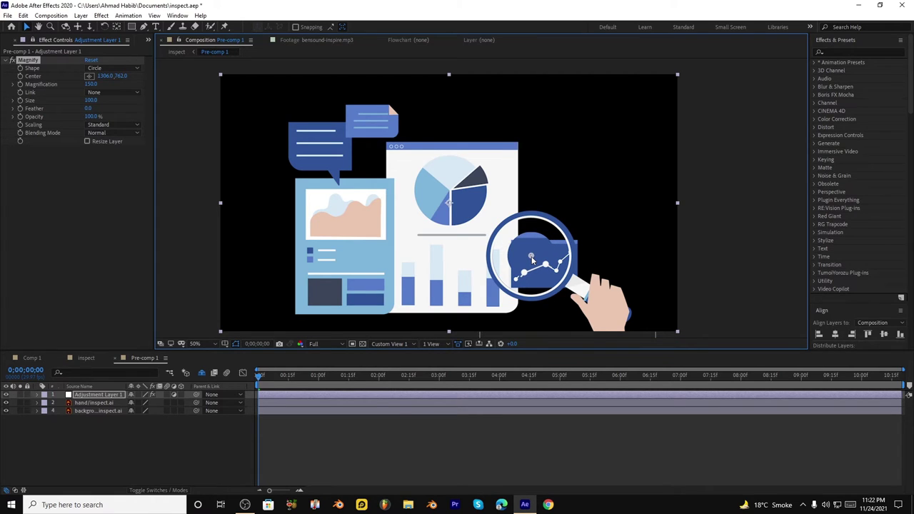
# Step: Try a Square magnifier shape, revert to Circle, and center it inside the glass lens
pyautogui.click(116, 68)
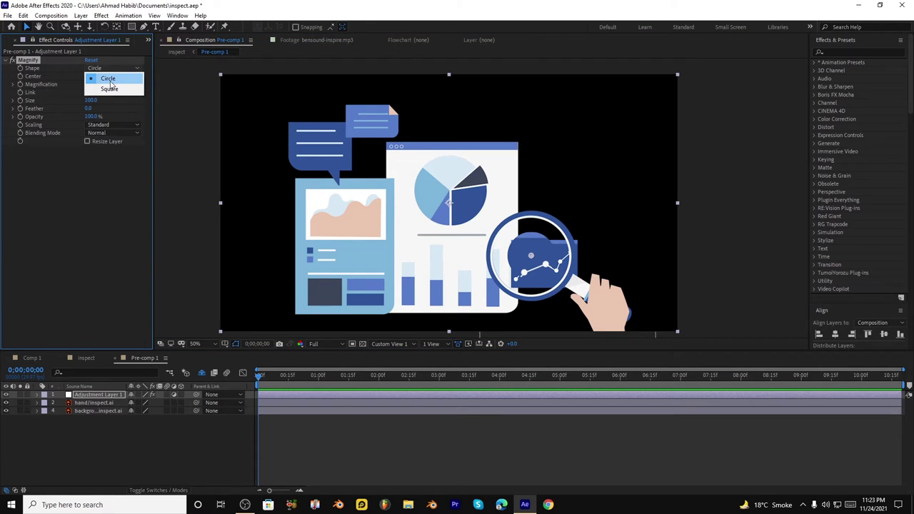
pyautogui.click(110, 89)
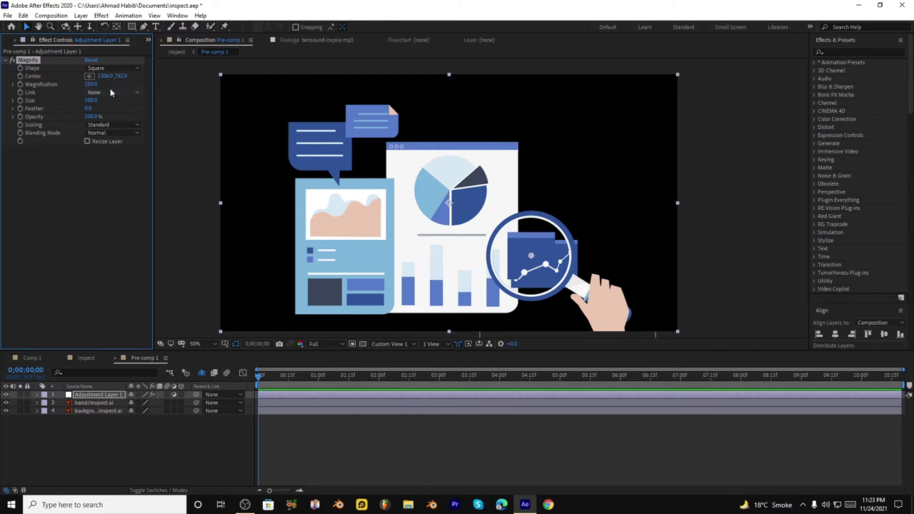
pyautogui.moveTo(530, 257); pyautogui.dragTo(516, 255)
pyautogui.click(117, 68)
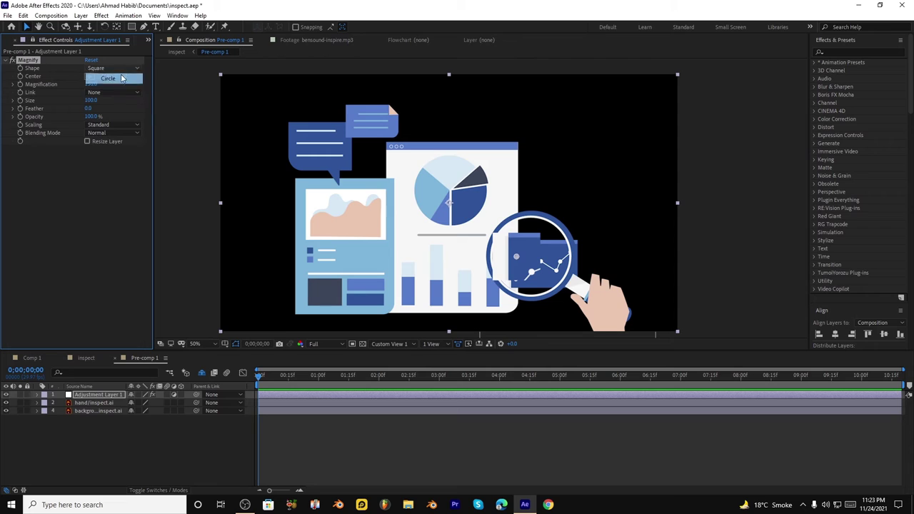
pyautogui.click(103, 77)
pyautogui.moveTo(528, 259); pyautogui.dragTo(529, 257)
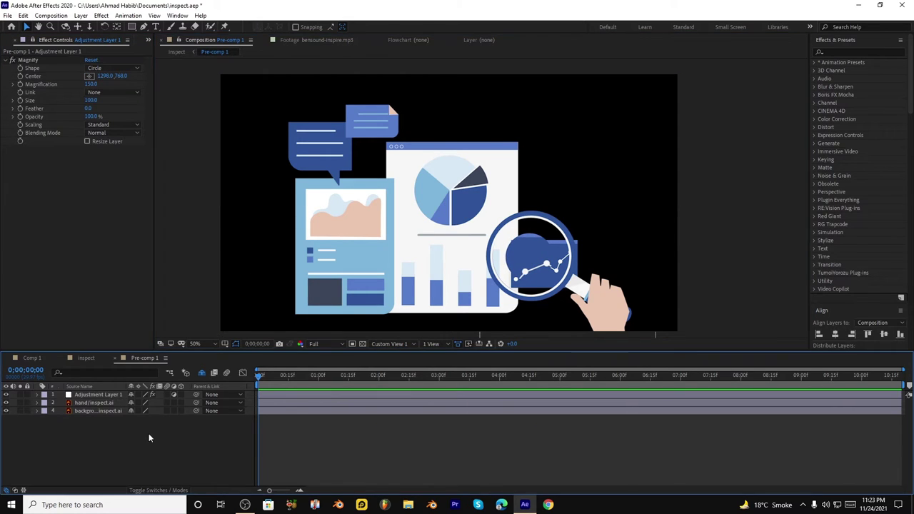
# Step: Add a Null 2 layer and reveal its Position property (1010.0, 590.0)
pyautogui.click(80, 15)
pyautogui.moveTo(155, 27)
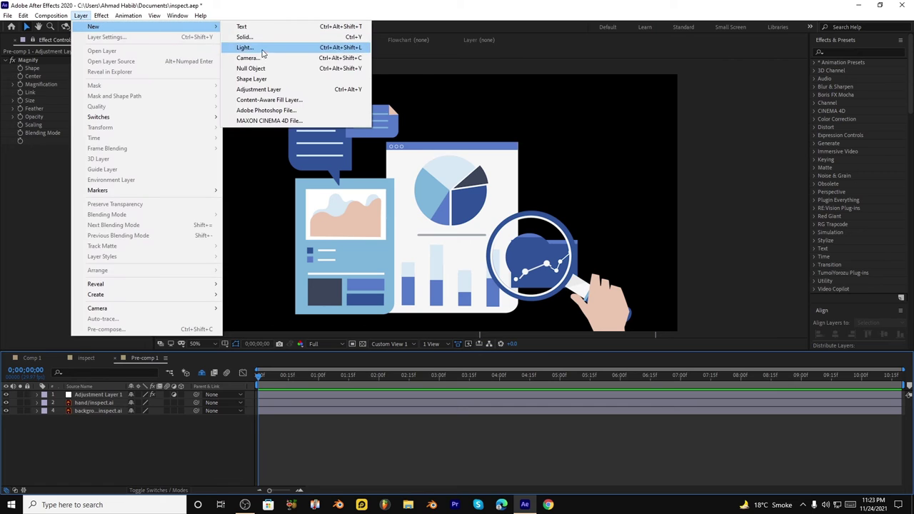
pyautogui.click(250, 68)
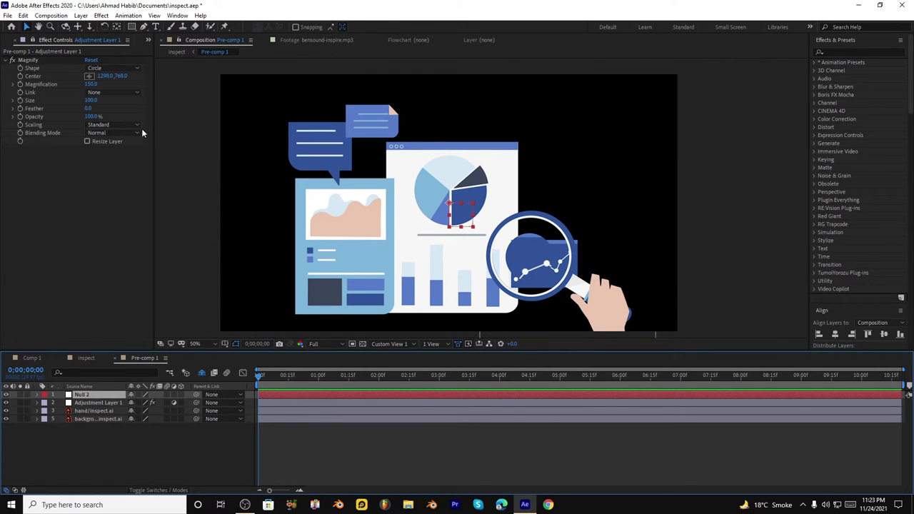
pyautogui.click(117, 27)
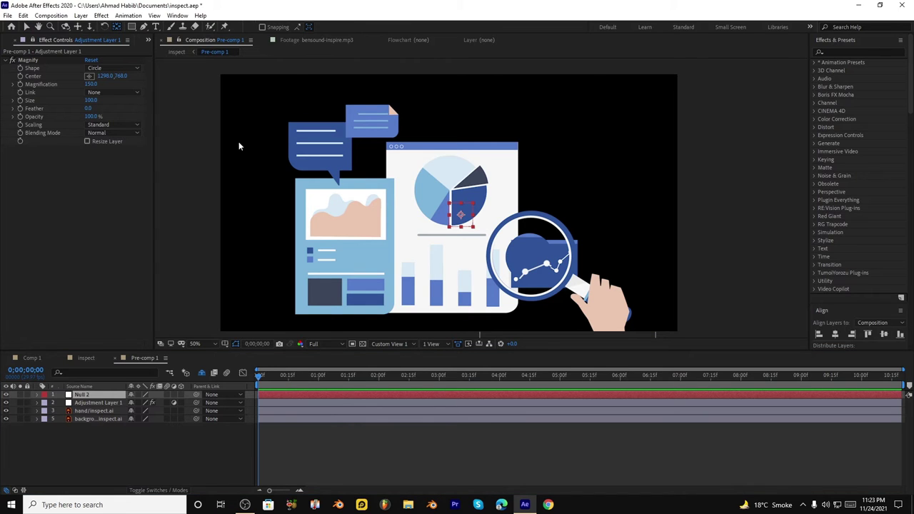
pyautogui.click(26, 26)
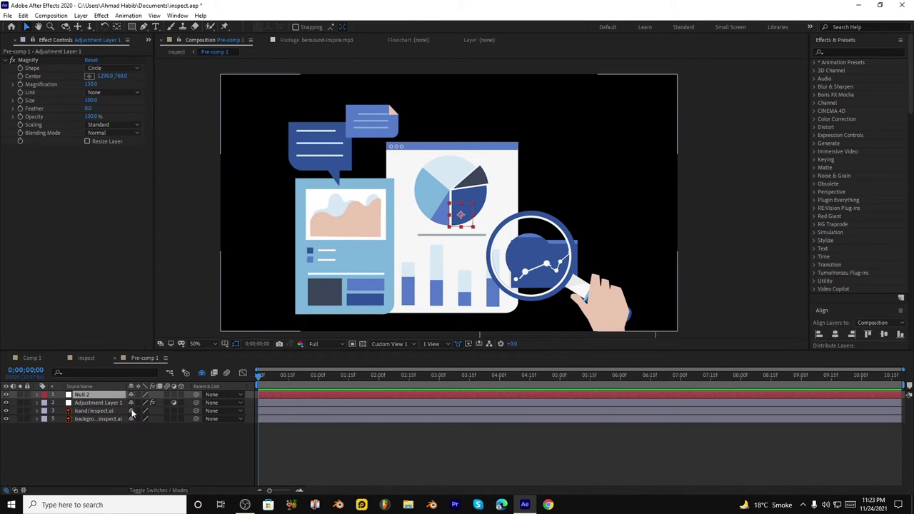
pyautogui.press('p')
# Step: Expand Adjustment Layer 1 down to the Magnify effect's properties in the timeline
pyautogui.click(96, 411)
pyautogui.click(36, 412)
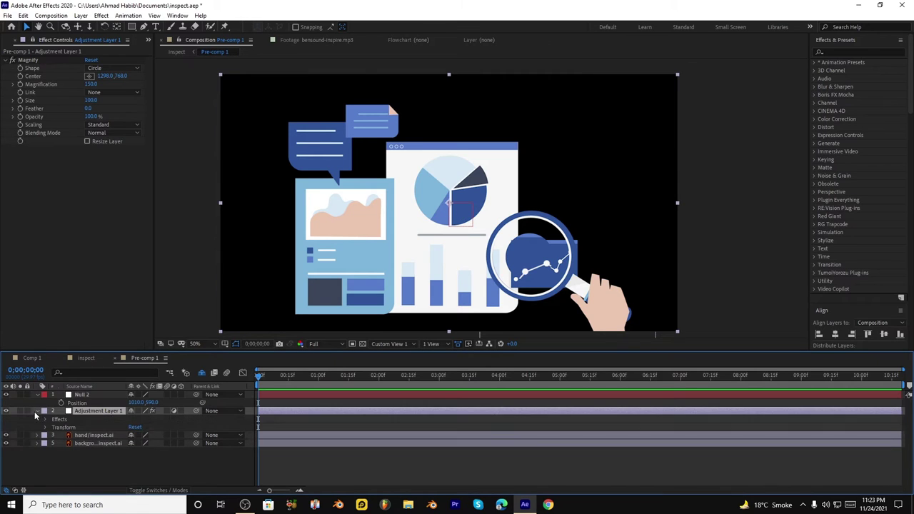
pyautogui.click(46, 421)
pyautogui.click(53, 427)
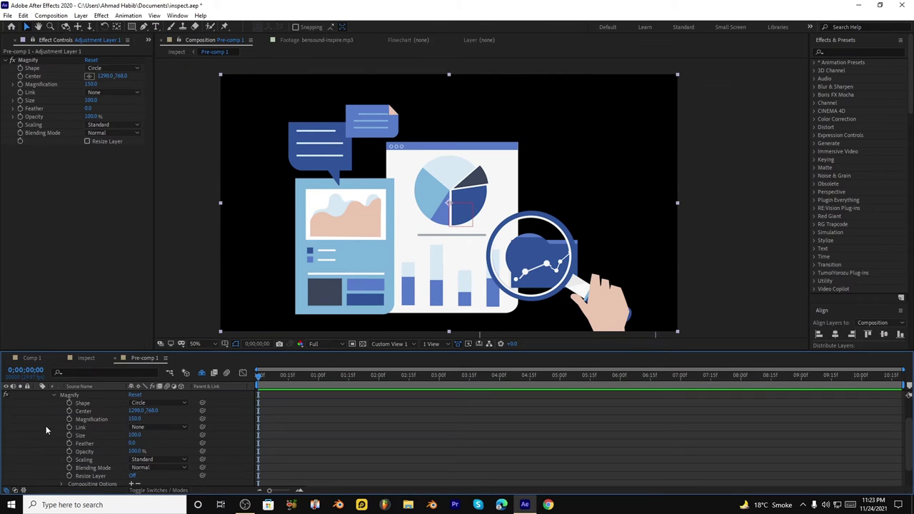
pyautogui.scroll(2, 90, 437)
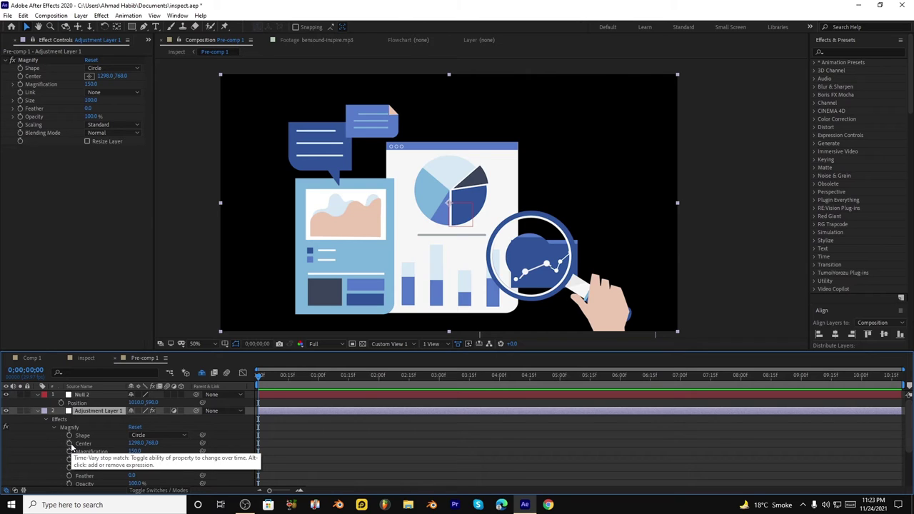
# Step: Link Magnify Center to Null 2's Position by expression and move Null 2 to 1306.0, 766.0
pyautogui.keyDown('alt'); pyautogui.click(72, 448); pyautogui.keyUp('alt')
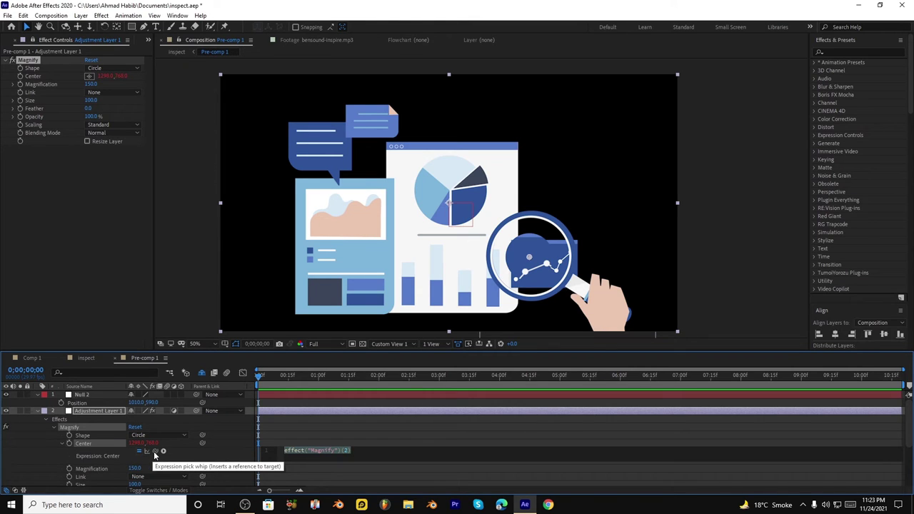
pyautogui.moveTo(155, 454); pyautogui.dragTo(98, 405)
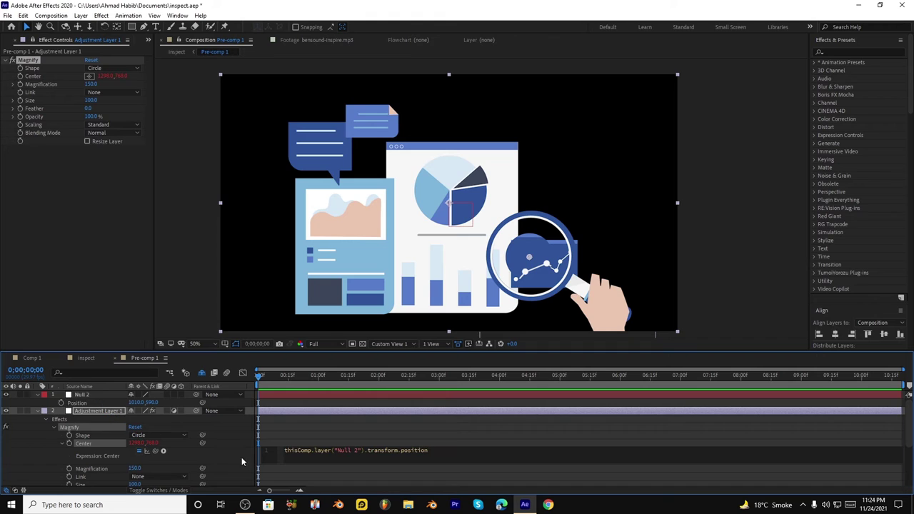
pyautogui.click(270, 431)
pyautogui.click(457, 214)
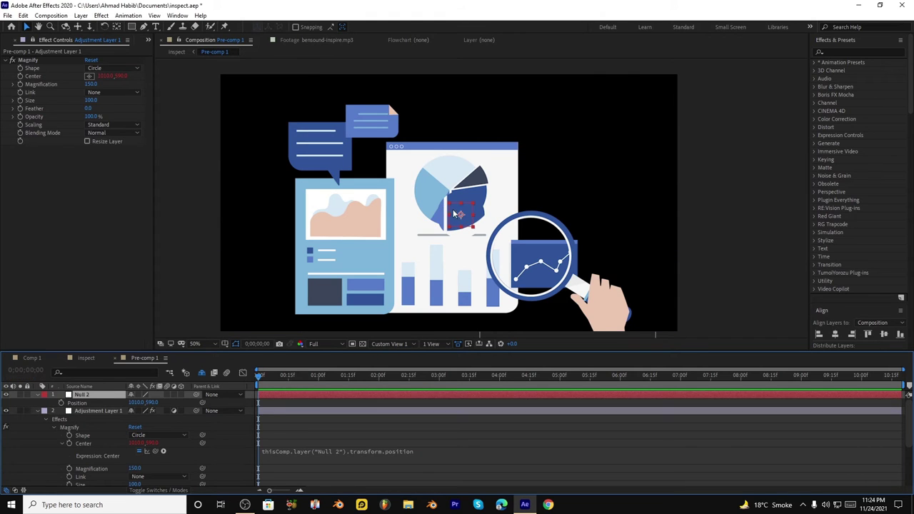
pyautogui.moveTo(454, 213); pyautogui.dragTo(528, 263)
# Step: Set the Magnify Size to 160 and select the adjustment layer
pyautogui.click(90, 101)
pyautogui.write('160')
pyautogui.press('Return')
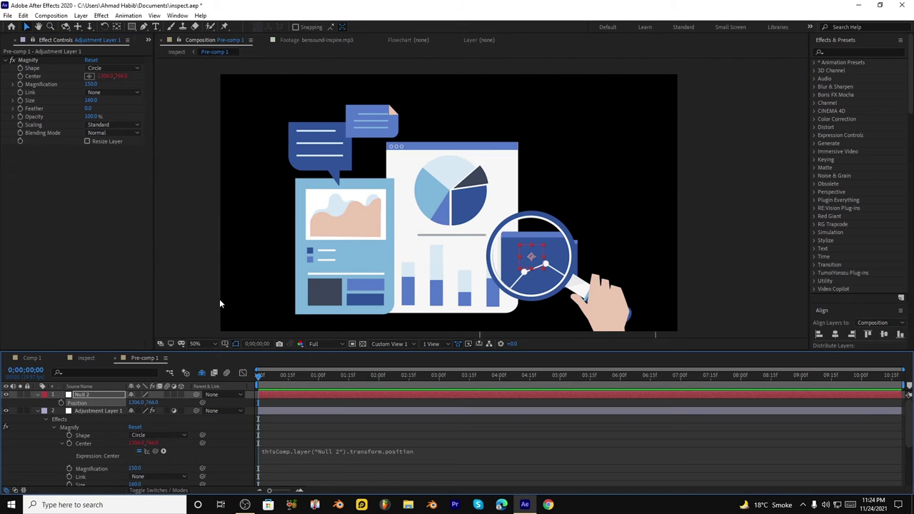
pyautogui.click(246, 410)
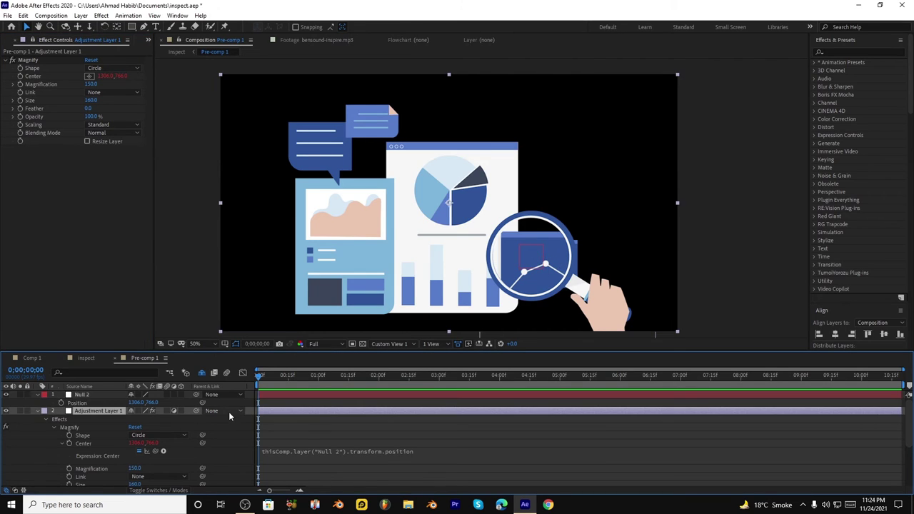
# Step: Parent Adjustment Layer 1 and the hand layer to 1. Null 2
pyautogui.click(228, 411)
pyautogui.click(231, 433)
pyautogui.click(69, 412)
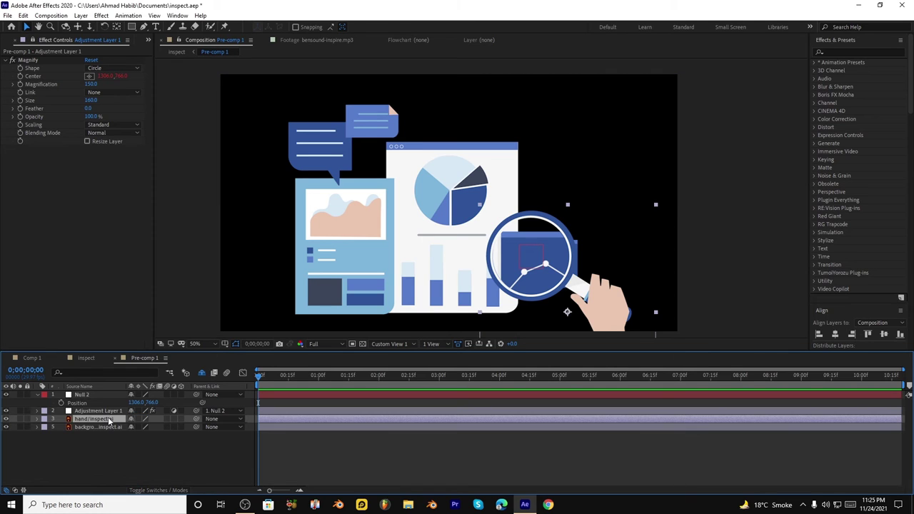
pyautogui.click(214, 419)
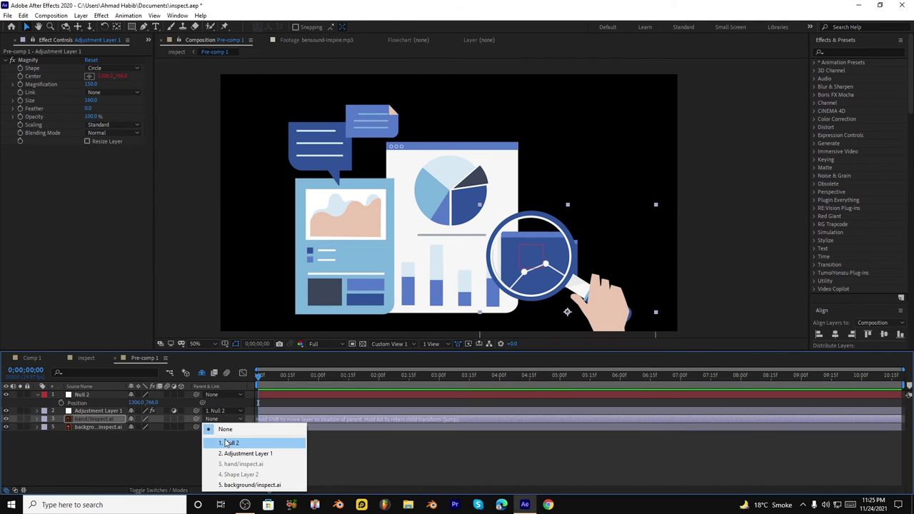
pyautogui.click(227, 442)
# Step: Drag Null 2 to 1262.0, 722.0 to confirm the magnifier and hand follow it
pyautogui.click(109, 395)
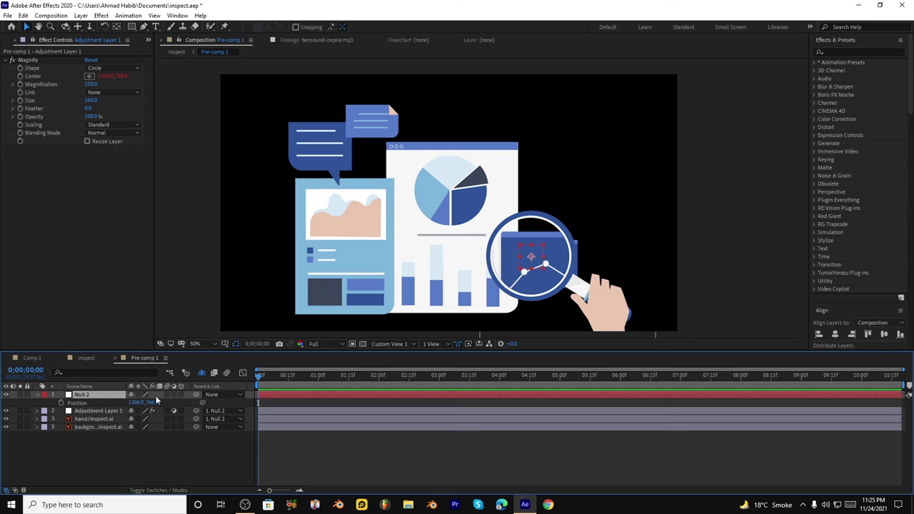
pyautogui.click(528, 256)
pyautogui.moveTo(524, 257)
pyautogui.mouseDown()
pyautogui.moveTo(517, 205)
pyautogui.moveTo(484, 245)
pyautogui.moveTo(510, 260)
pyautogui.moveTo(445, 282)
pyautogui.moveTo(375, 257)
pyautogui.moveTo(379, 231)
pyautogui.moveTo(407, 245)
pyautogui.moveTo(402, 239)
pyautogui.moveTo(471, 251)
pyautogui.moveTo(513, 247)
pyautogui.mouseUp()
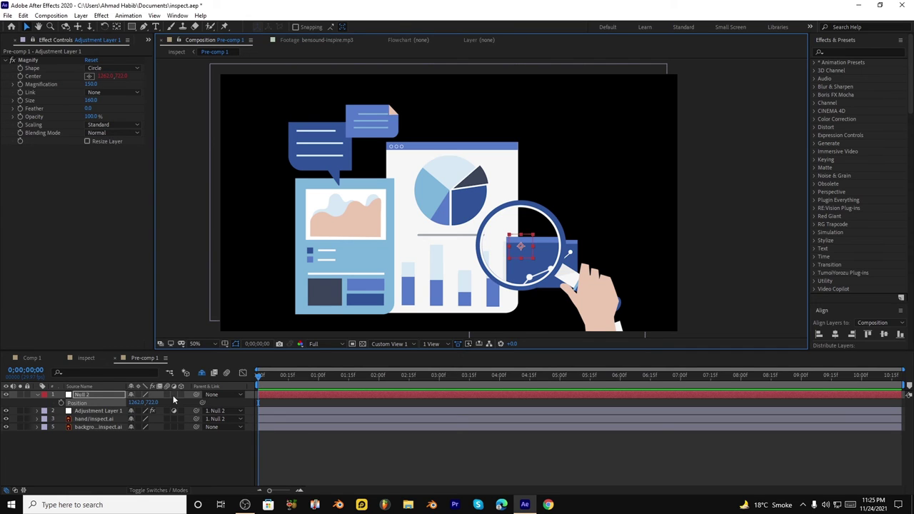
# Step: Keyframe Null 2's Position at 0, 1:17, 3:15 and later times, sweeping the lens across the charts
pyautogui.click(61, 402)
pyautogui.moveTo(260, 379); pyautogui.dragTo(352, 376)
pyautogui.moveTo(512, 250); pyautogui.dragTo(456, 219)
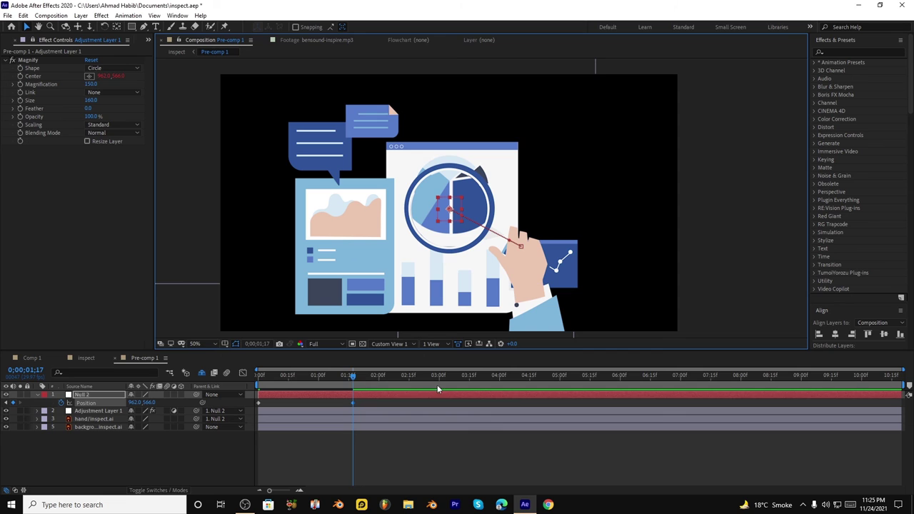
pyautogui.click(468, 376)
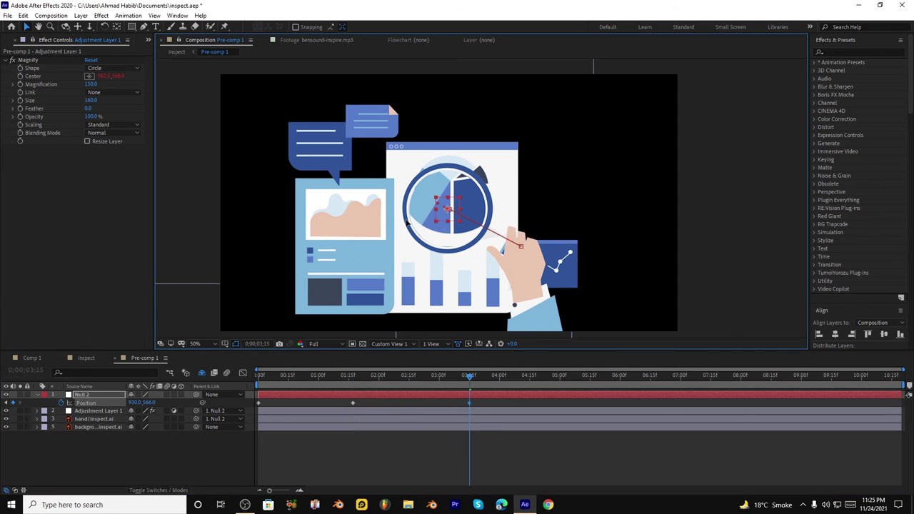
pyautogui.moveTo(442, 214); pyautogui.dragTo(421, 283)
pyautogui.click(558, 376)
pyautogui.click(633, 376)
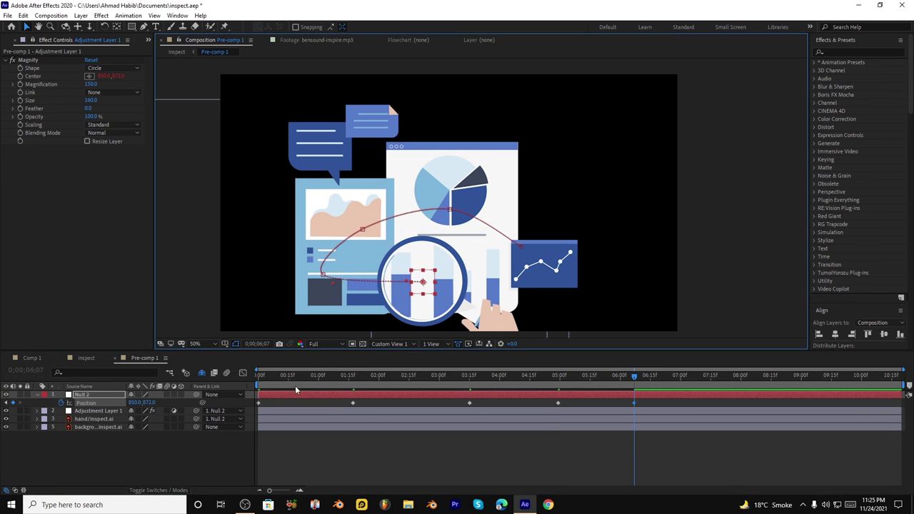
# Step: Preview the magnifier animation from the start and stop playback
pyautogui.click(263, 376)
pyautogui.press('space')
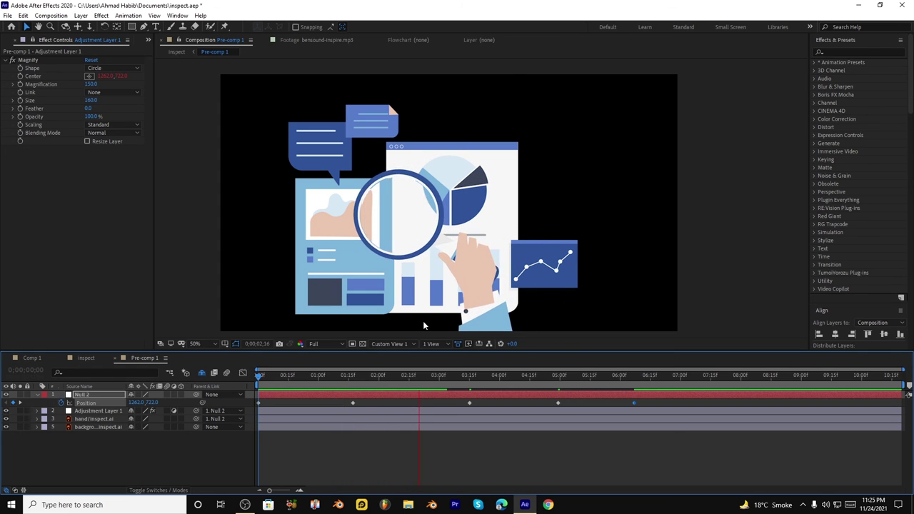
pyautogui.press('space')
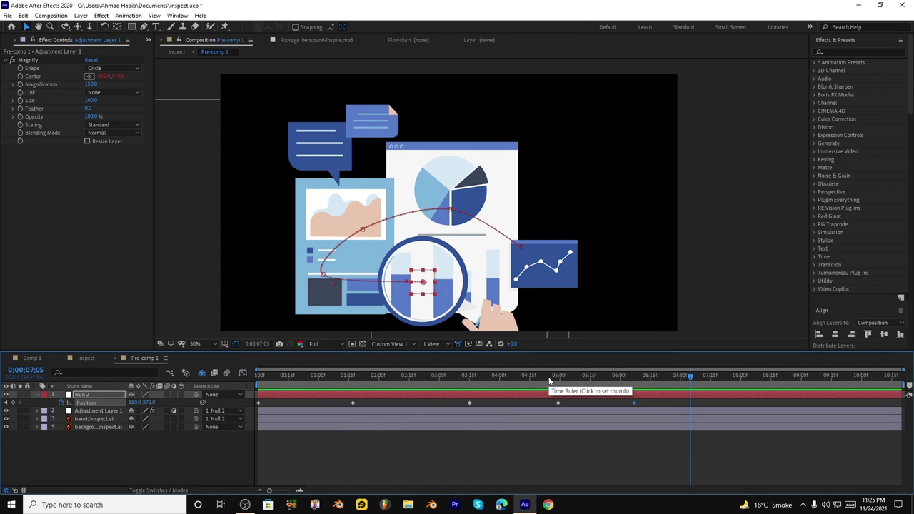